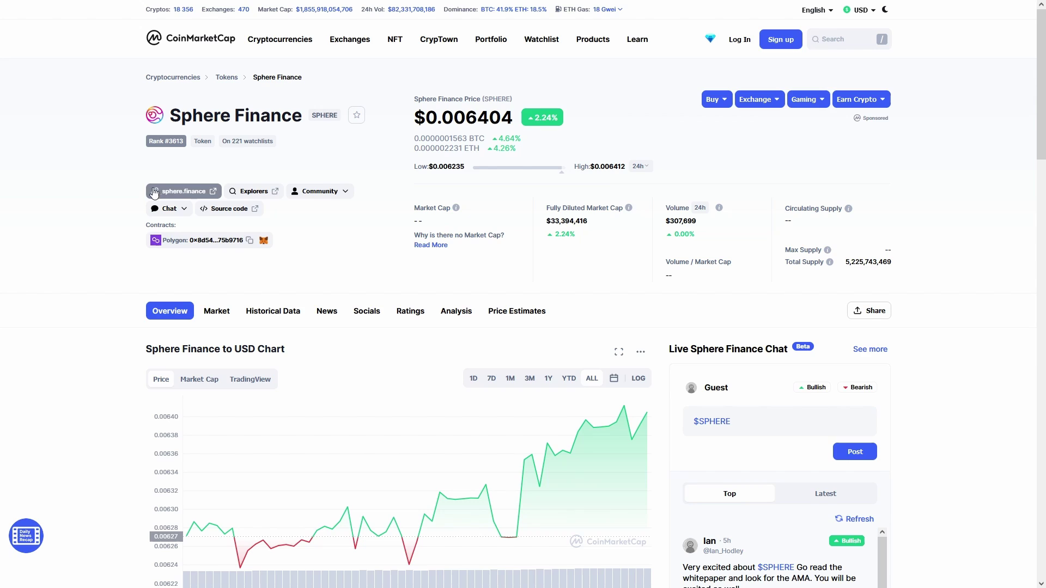
Go to the Sphere Finance project website from the CoinMarketCap listing link
click(184, 194)
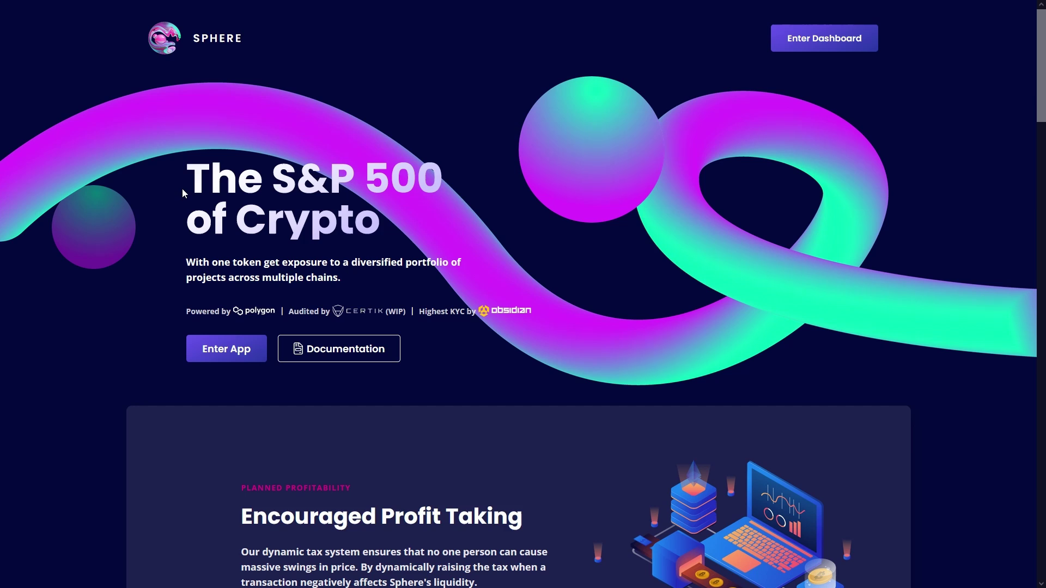
scroll(183, 189, down, 5)
scroll(183, 189, down, 5)
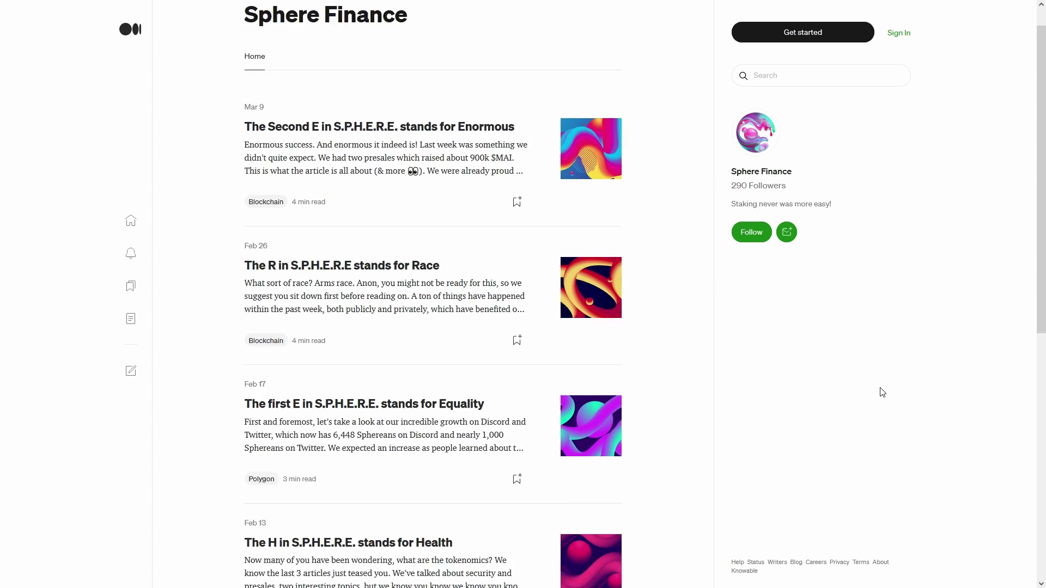
scroll(881, 392, down, 3)
scroll(882, 393, down, 3)
scroll(882, 392, down, 3)
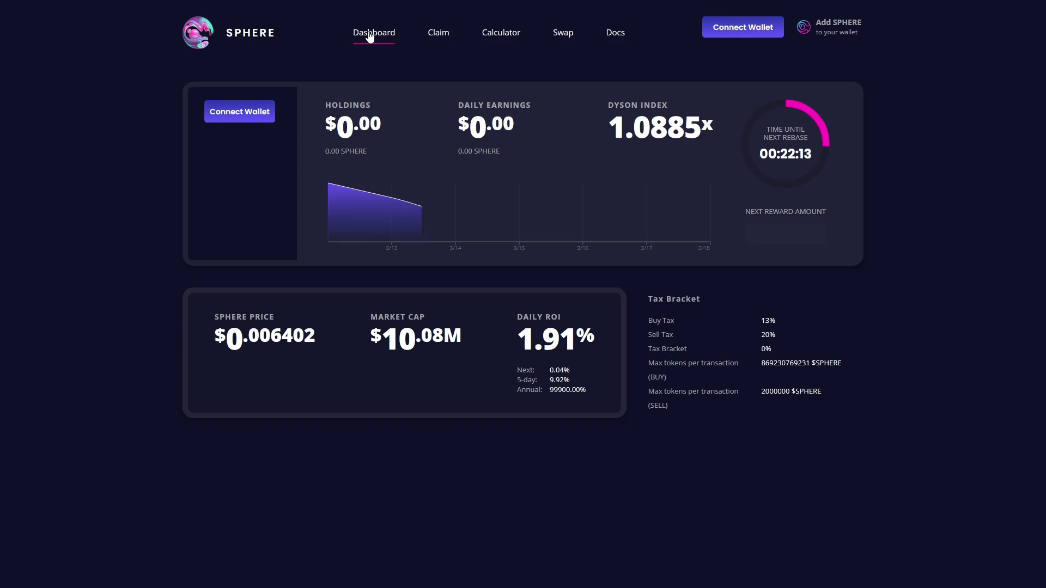
Bring up the Sphere Finance staking returns calculator with its APY and duration inputs
click(517, 36)
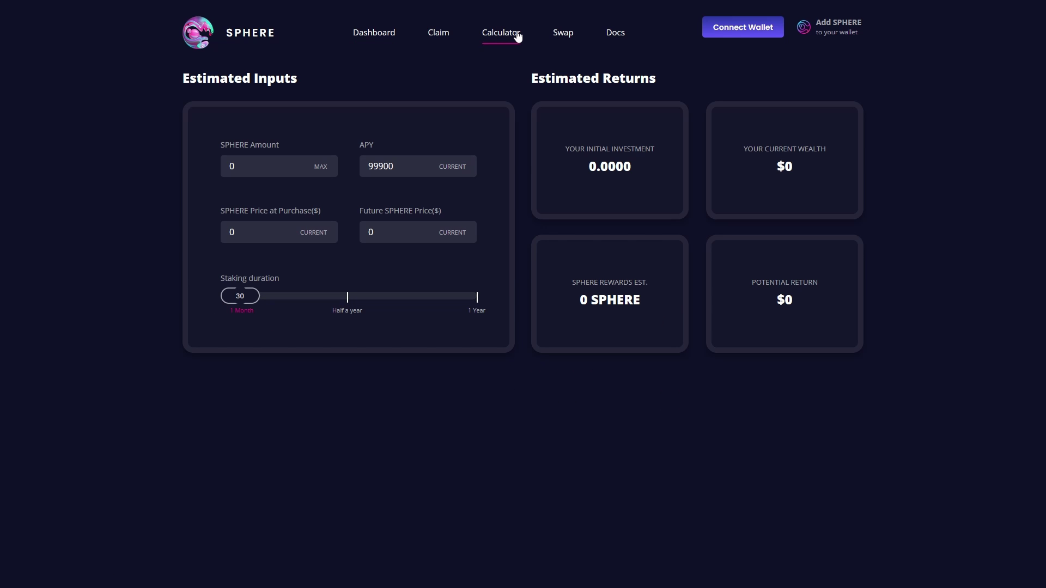